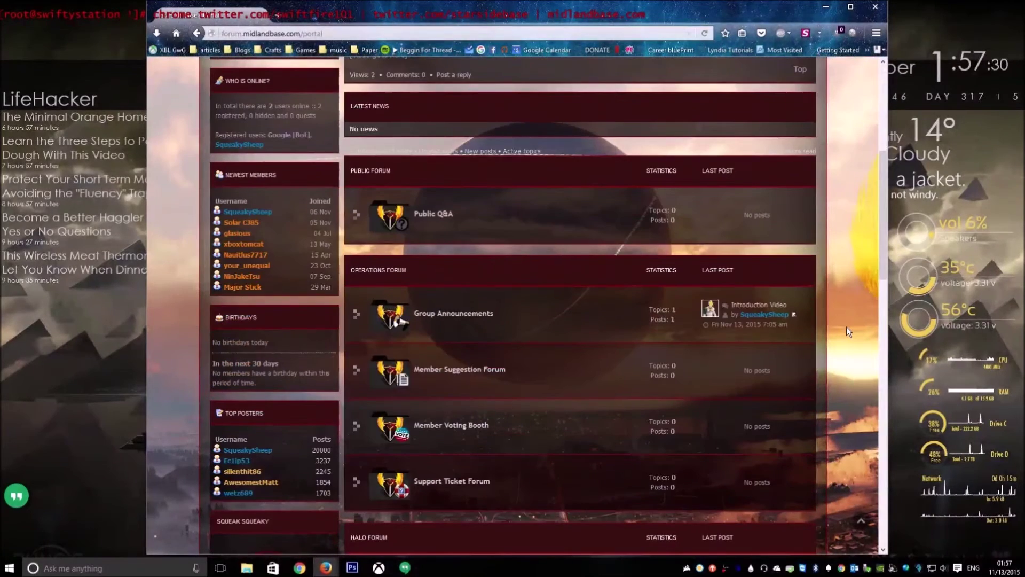
Check the account's notifications from the forum portal page and close the notification list again.
scroll(847, 326, up, 5)
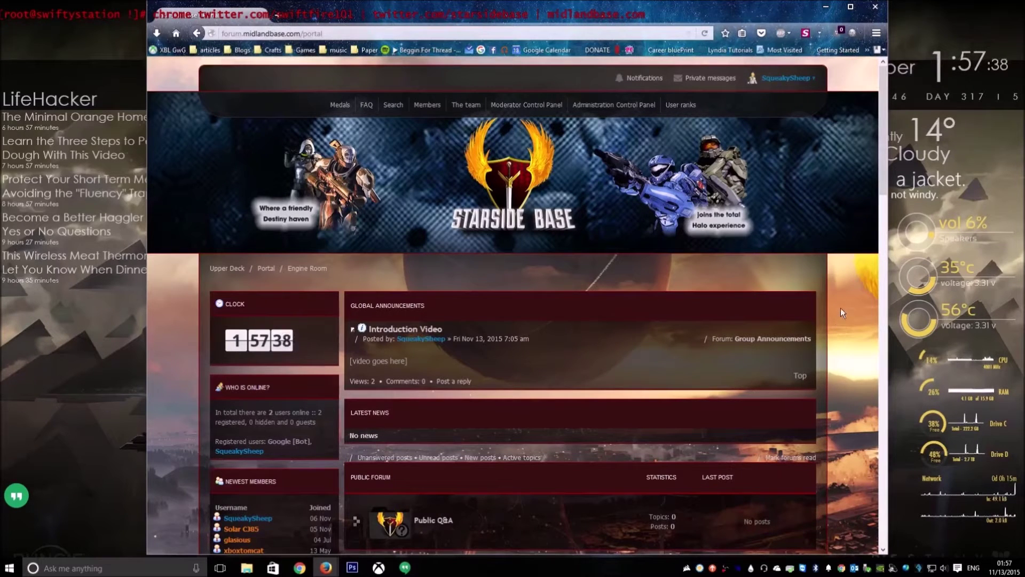
click(646, 81)
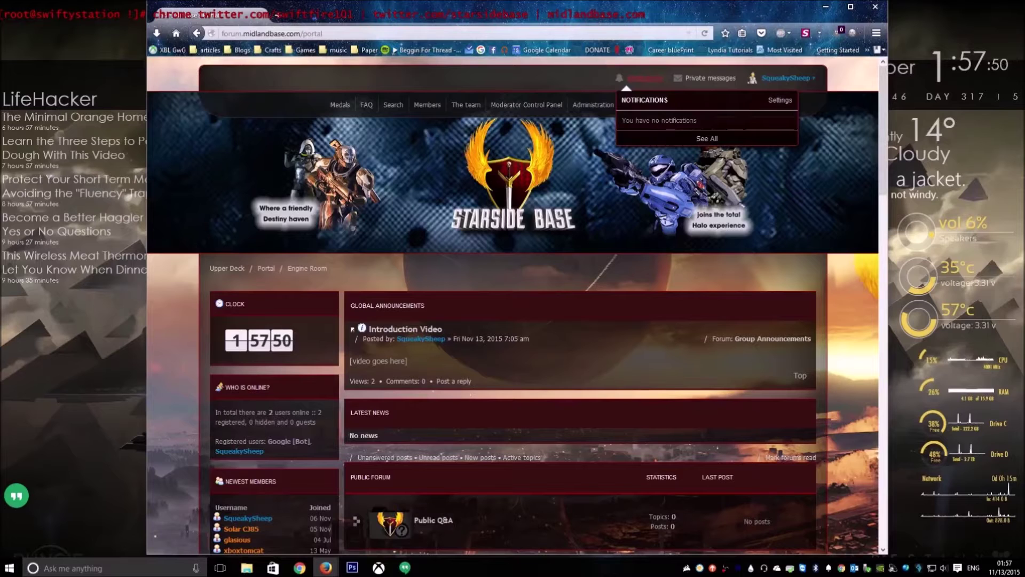
click(575, 276)
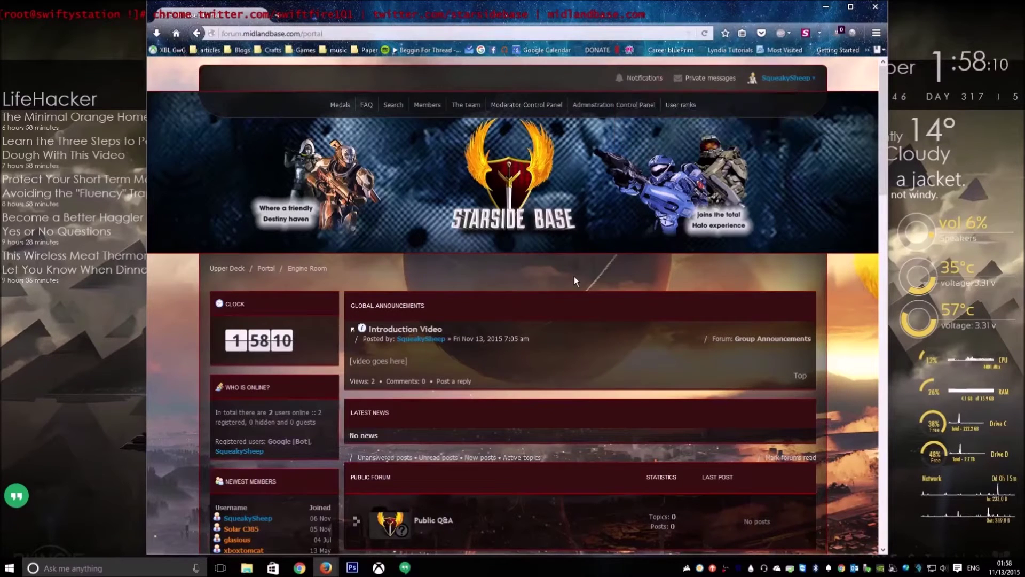
scroll(575, 277, down, 1)
scroll(574, 277, up, 1)
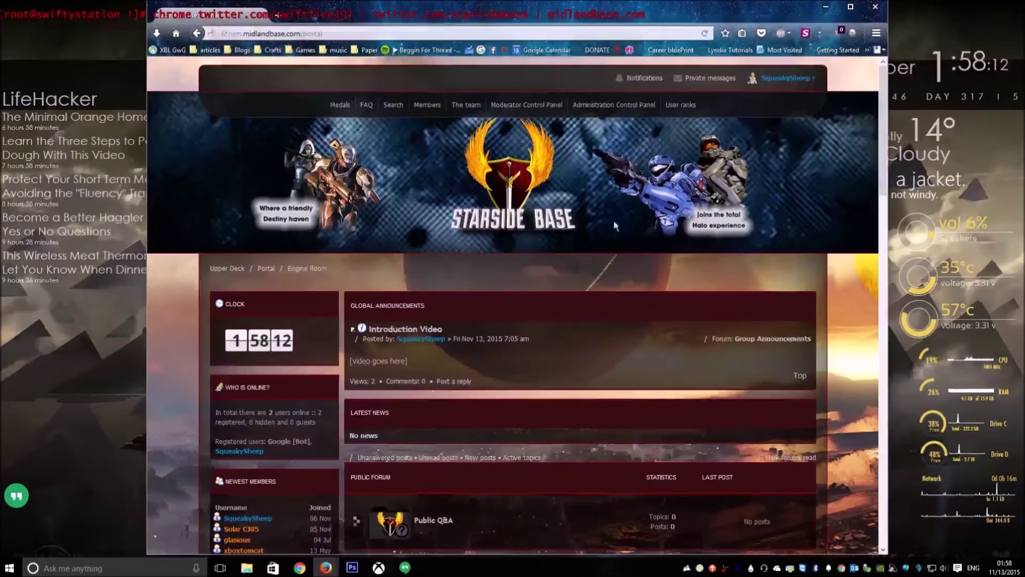
click(644, 78)
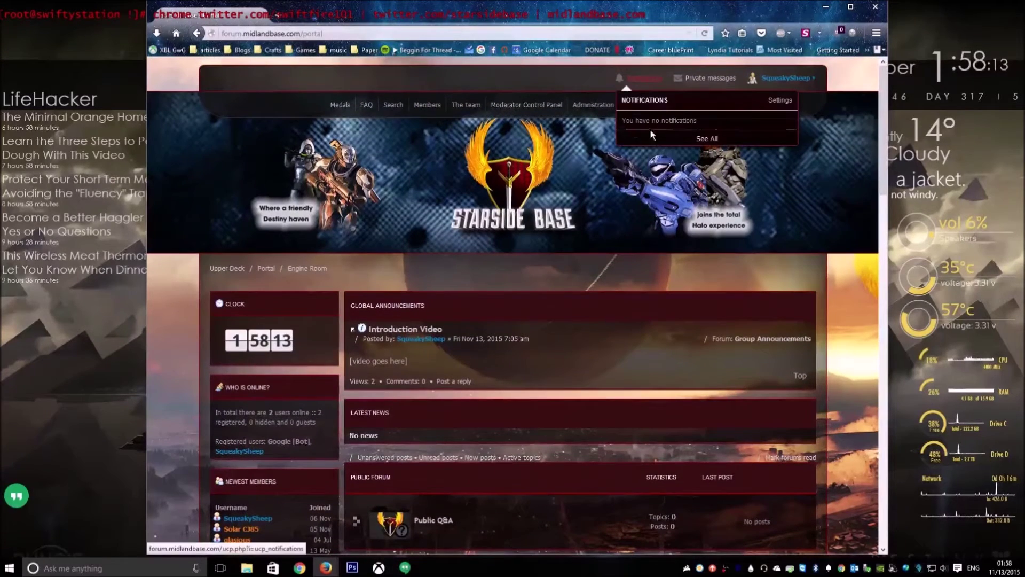
click(544, 277)
View the profile of the second-to-last user in the portal's Newest Members list.
scroll(544, 277, down, 1)
scroll(543, 274, down, 3)
click(241, 398)
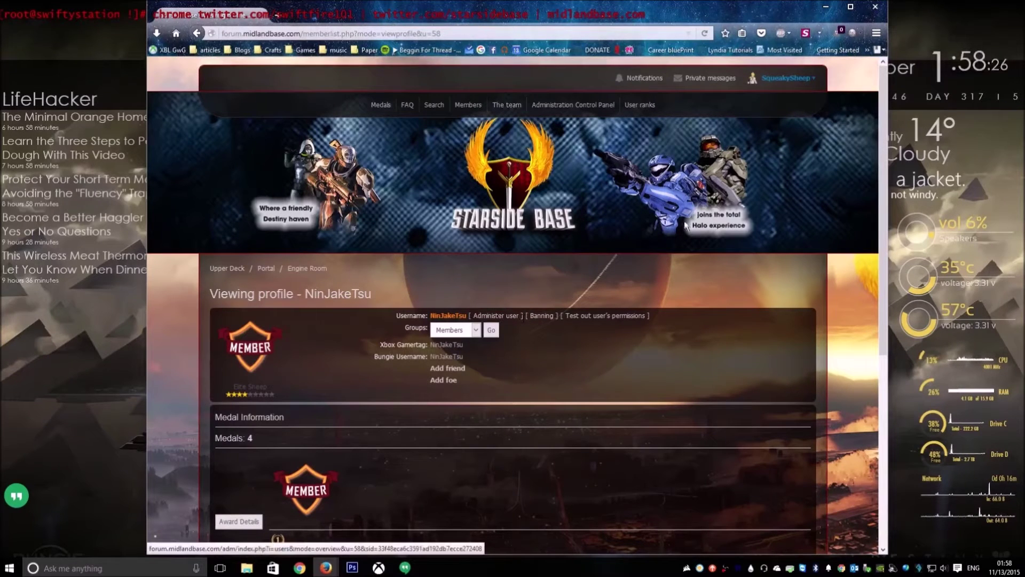
Go to the logged-in account's own profile and view its medal information and user statistics.
click(785, 77)
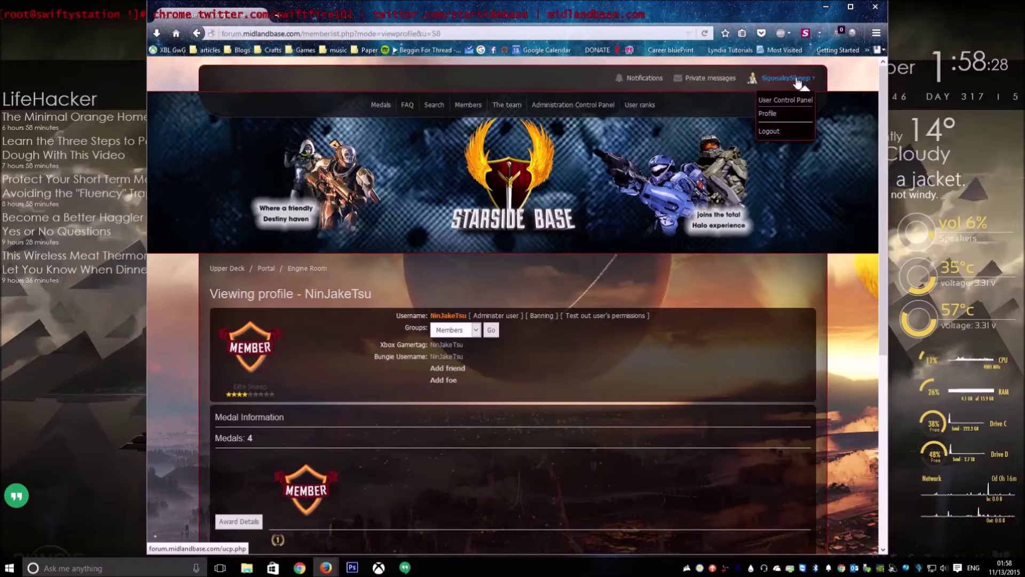
click(780, 116)
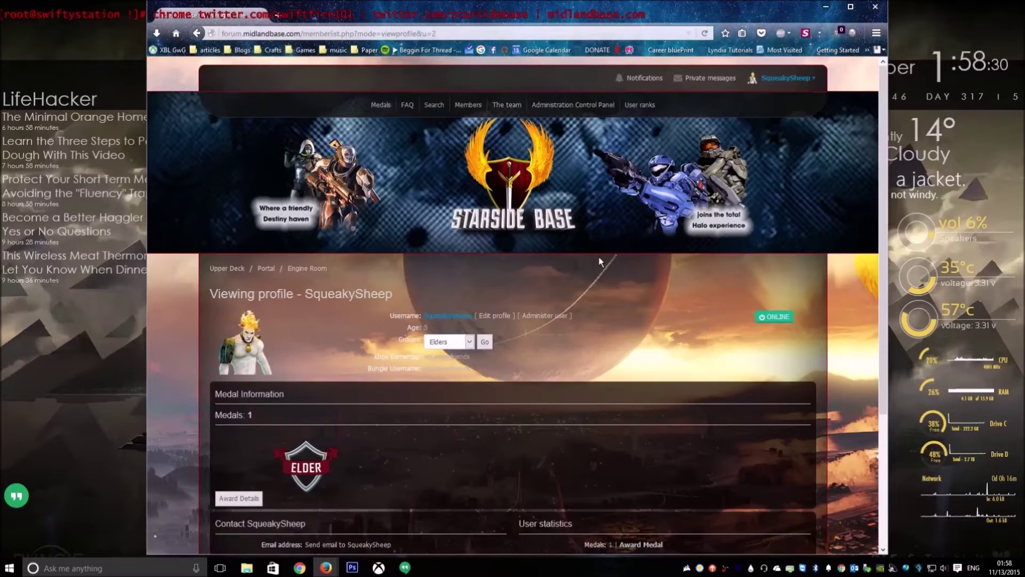
scroll(600, 260, down, 2)
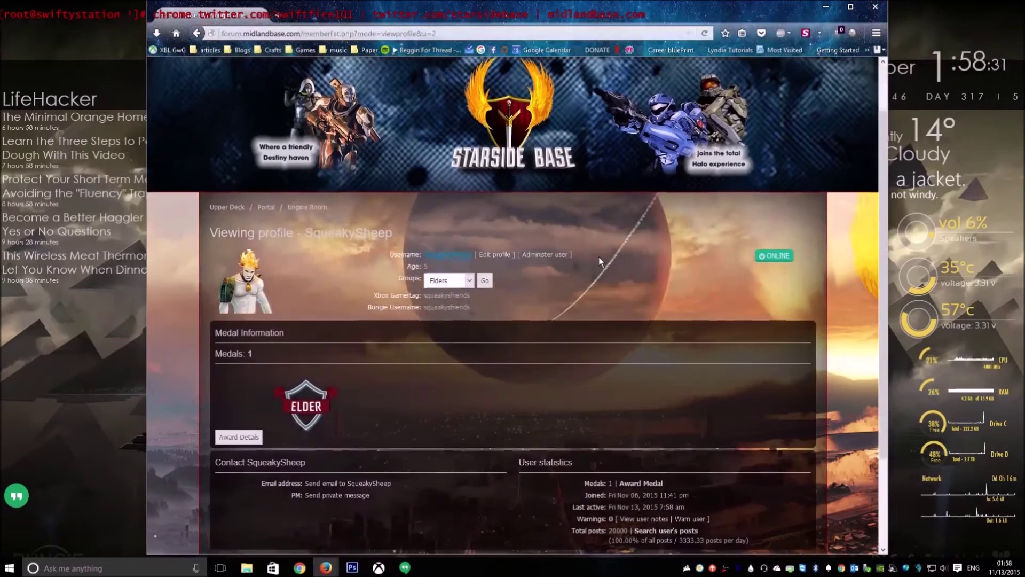
Inspect the Quick tools options on the profile's user administration page and return to the profile.
click(544, 256)
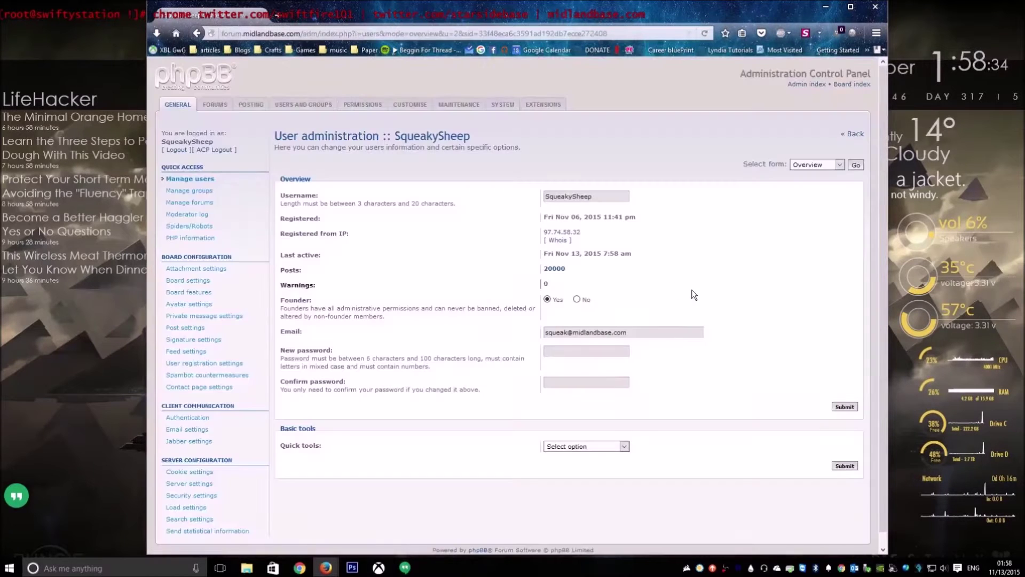
scroll(710, 295, down, 1)
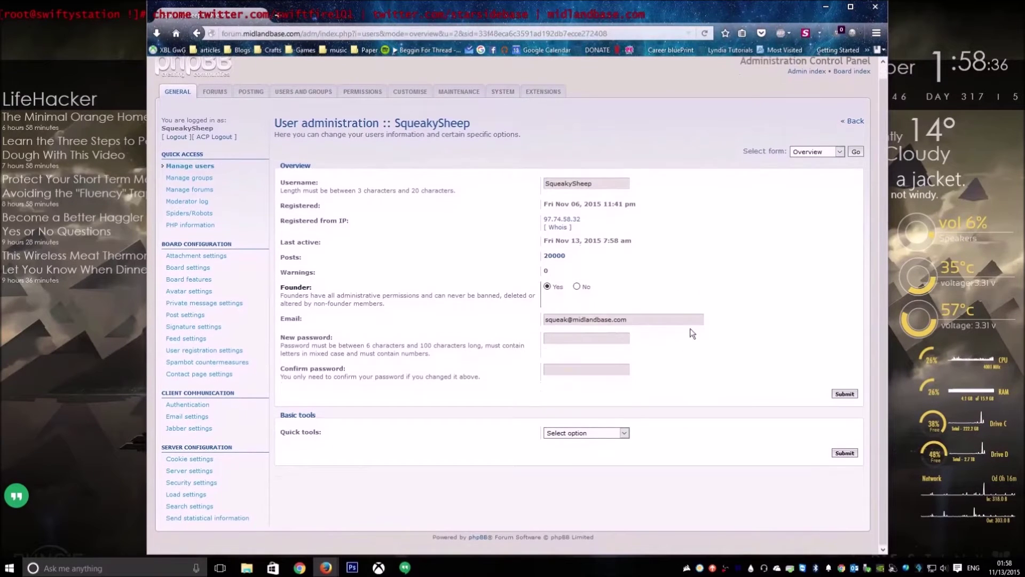
click(606, 436)
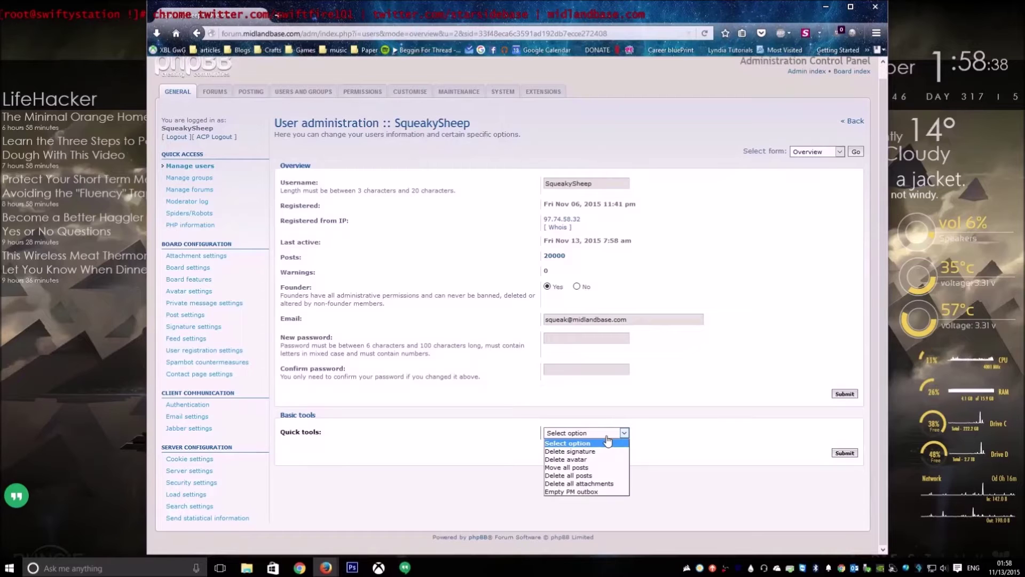
click(688, 395)
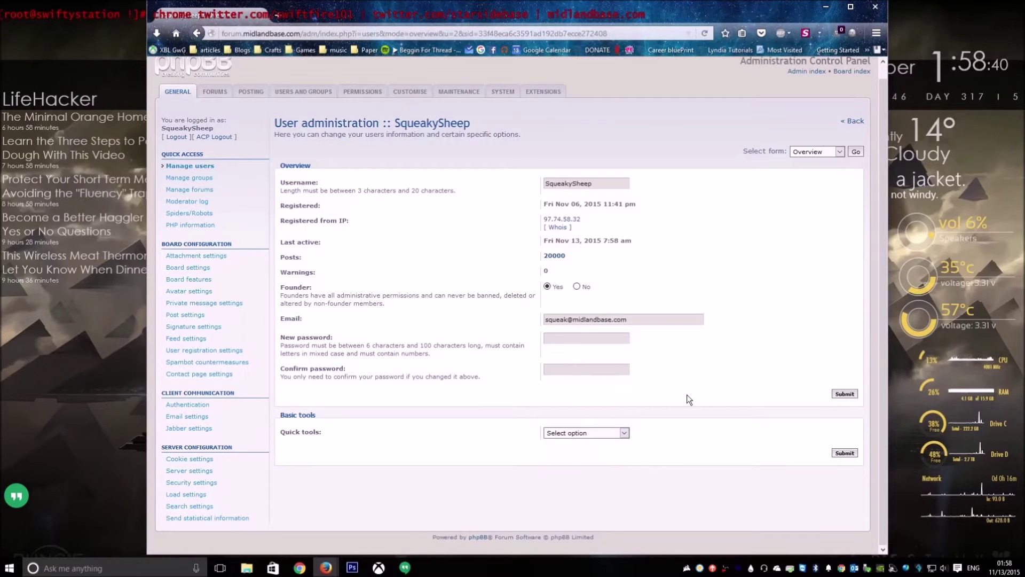
key(alt+Left)
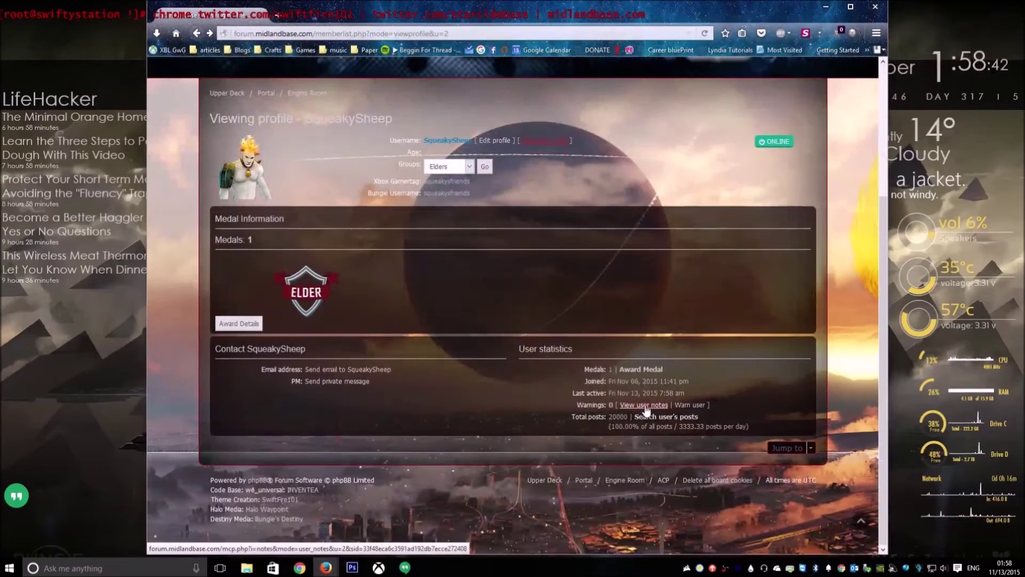
Highlight the Xbox Gamertag entry on the profile, and its value alone, to point it out.
scroll(646, 410, up, 3)
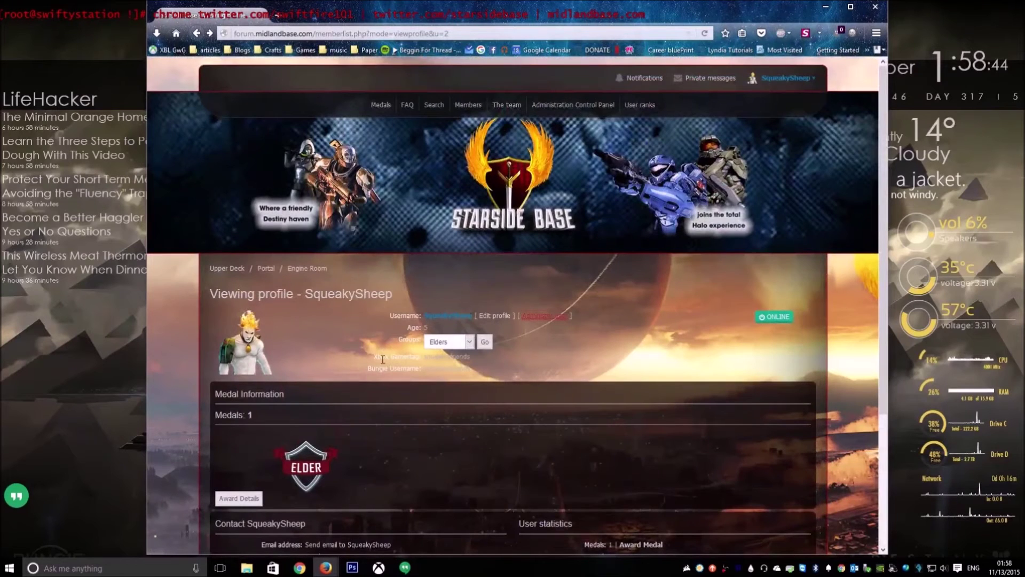
drag(373, 357, 487, 360)
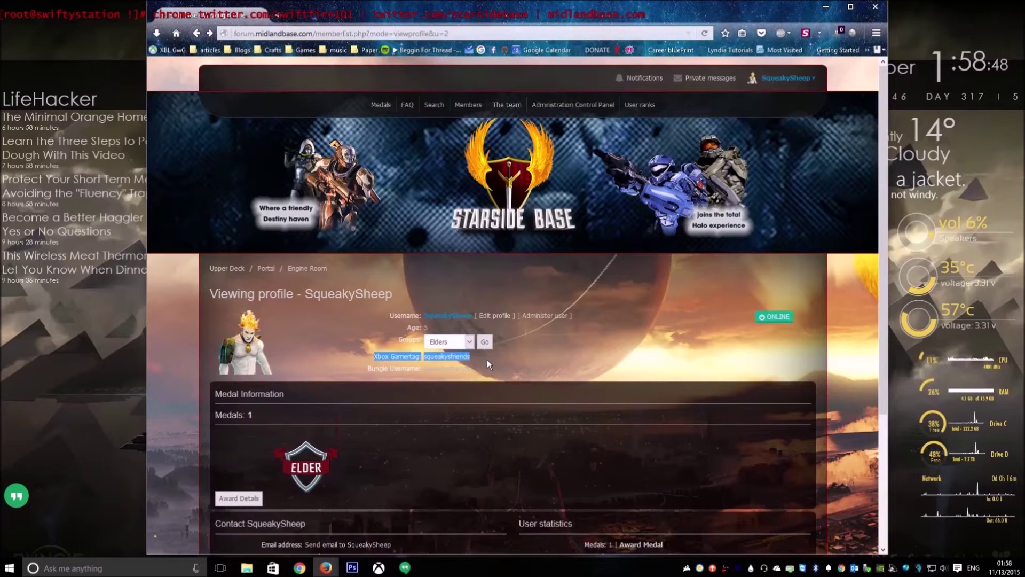
double_click(439, 361)
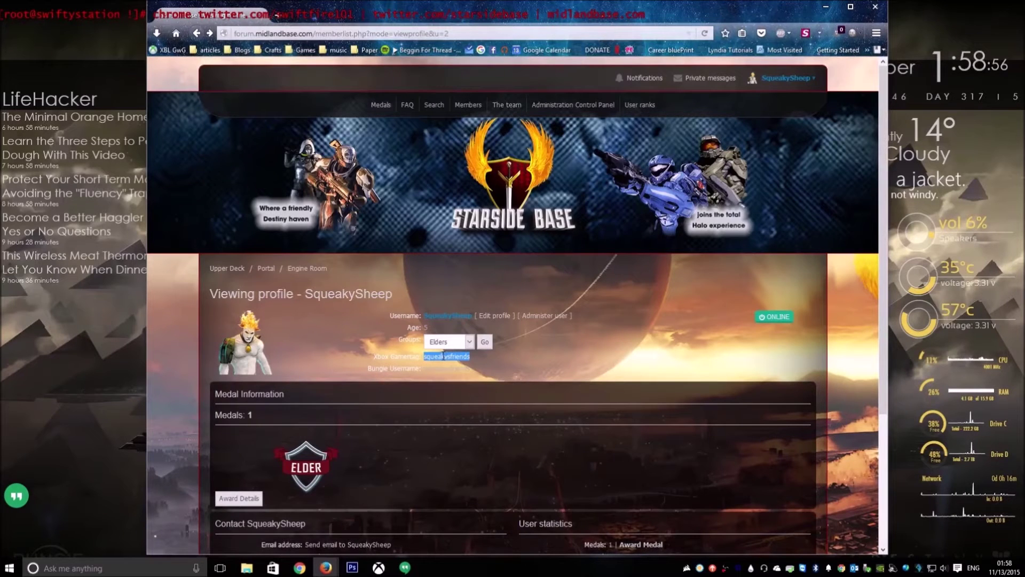
click(584, 354)
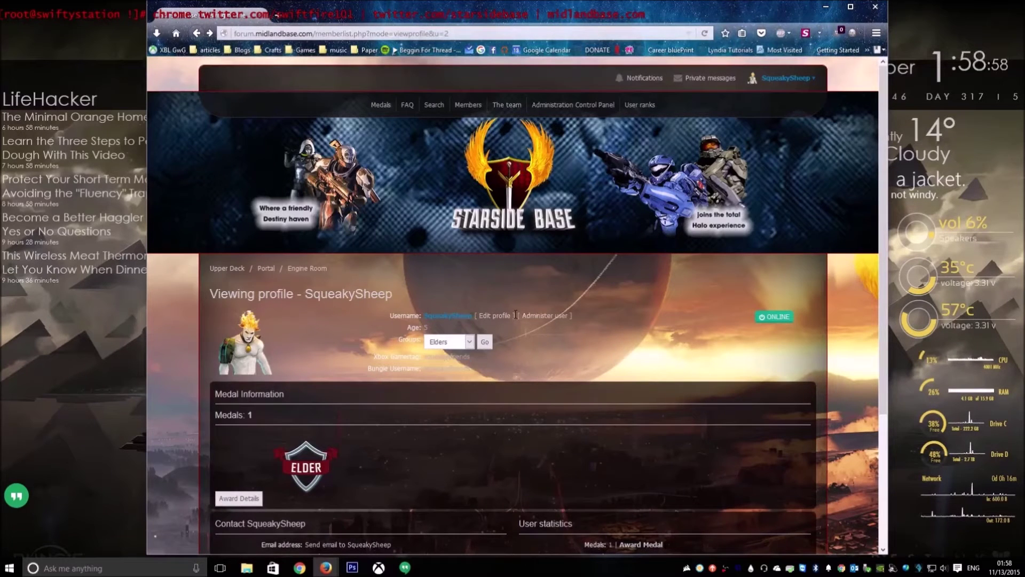
Administer the profile's user again and review the Quick tools choices without applying any.
click(538, 319)
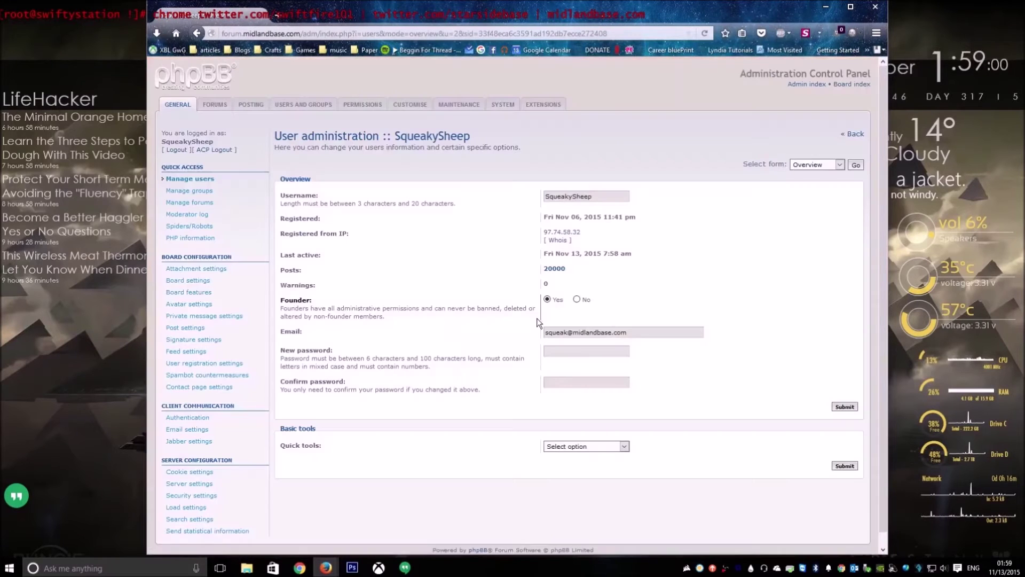
scroll(573, 427, down, 1)
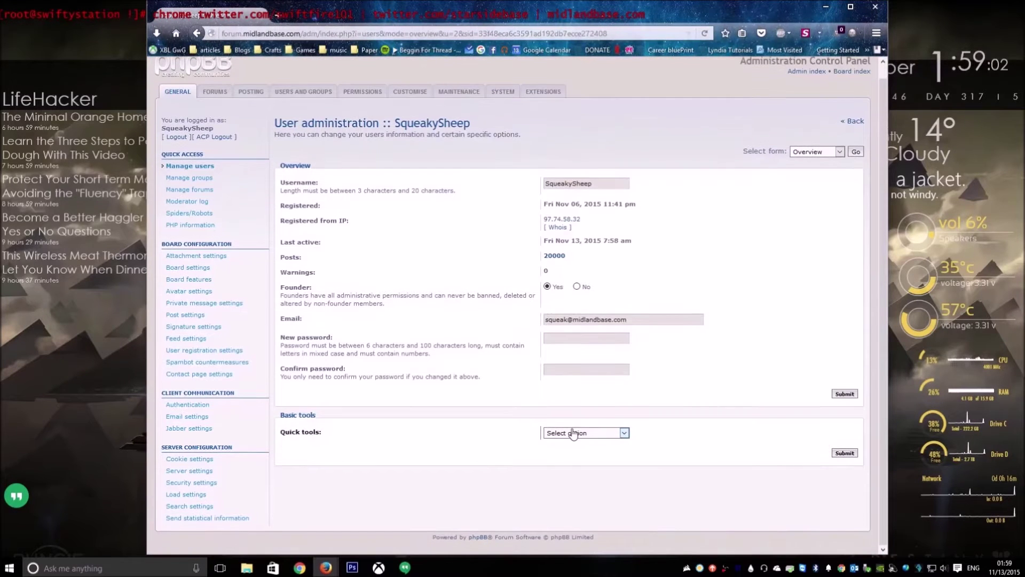
click(574, 433)
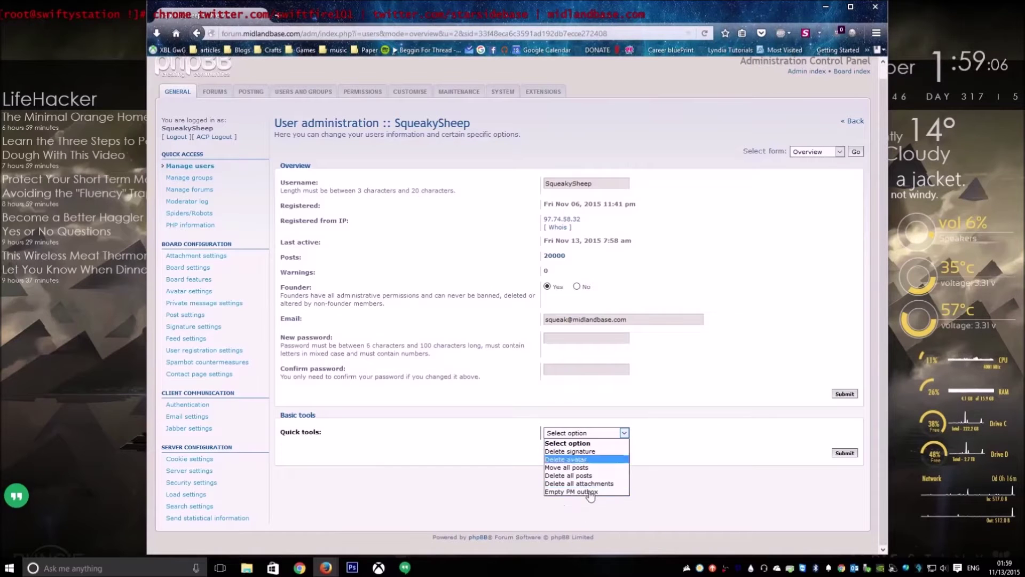
click(675, 414)
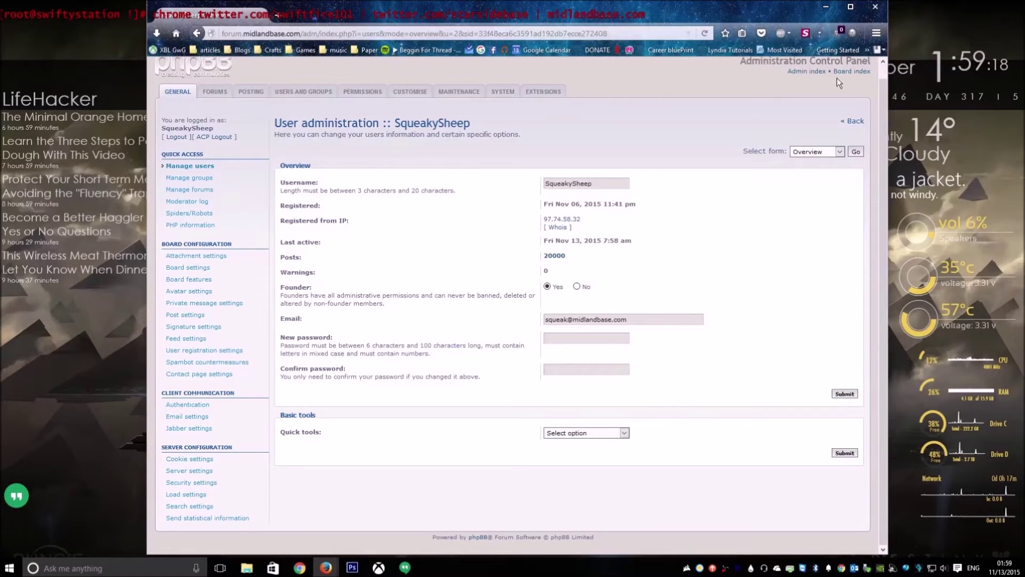
Switch the user administration form from Overview to Groups.
click(828, 155)
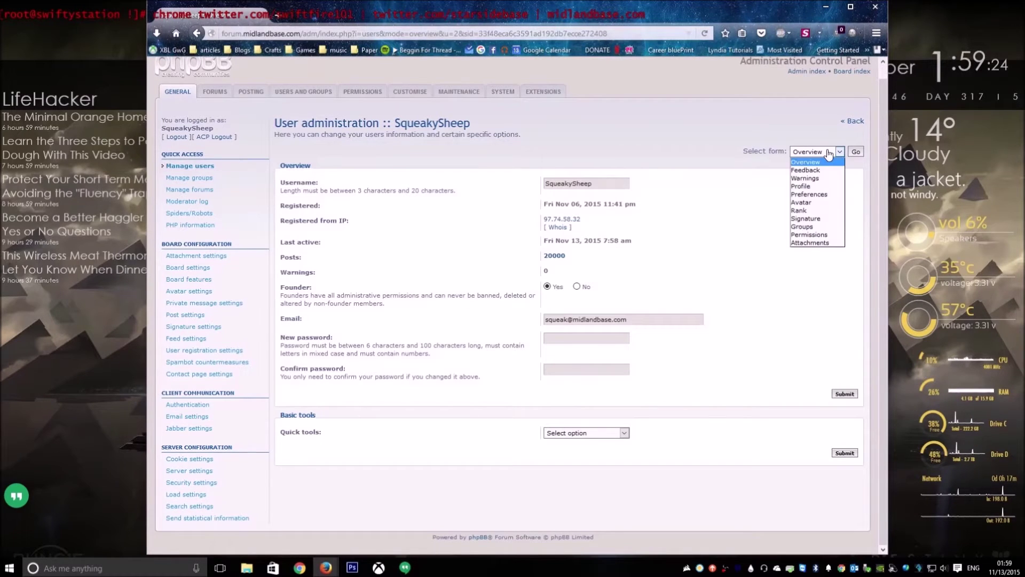
click(814, 230)
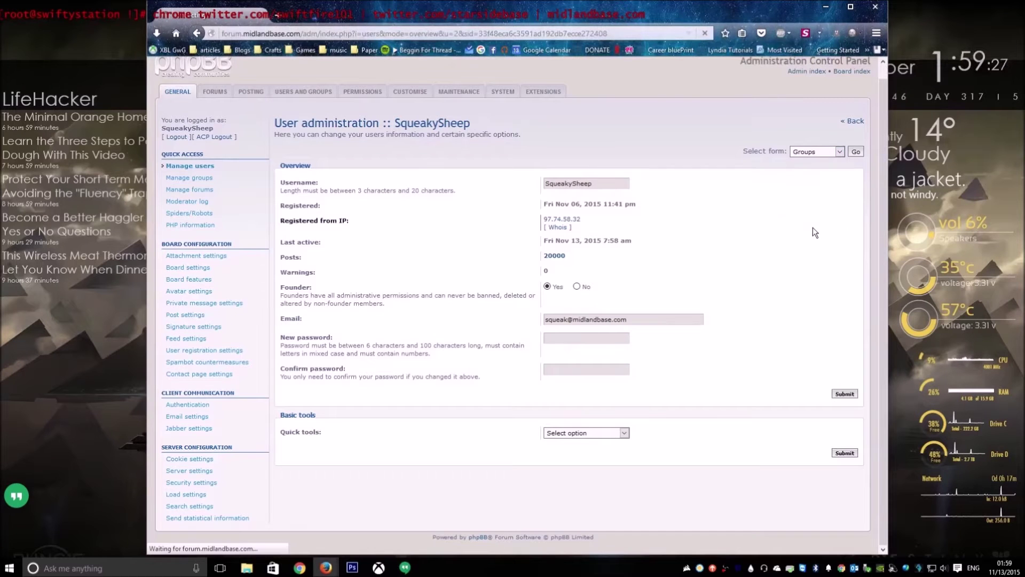
click(856, 152)
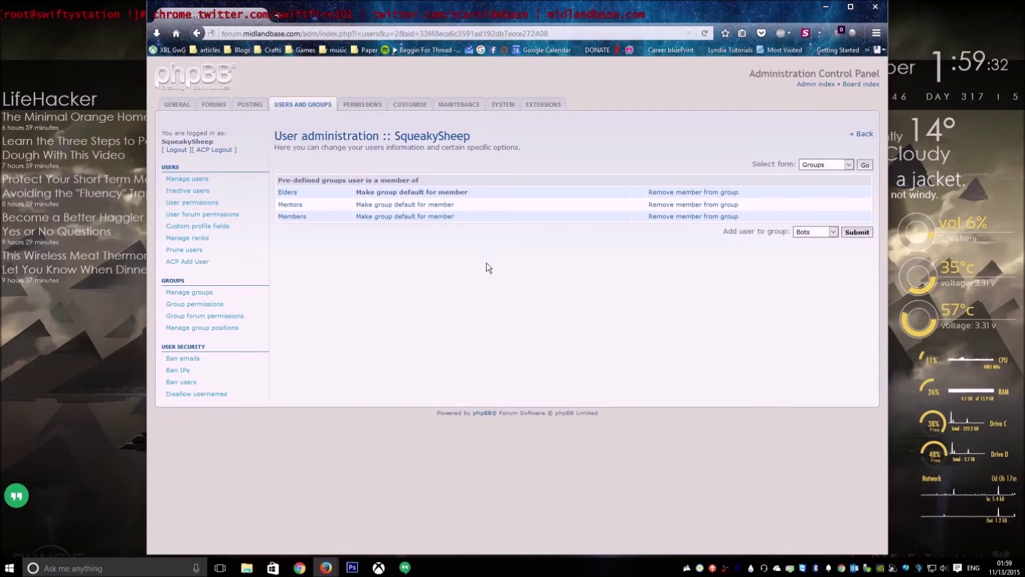
Examine the user's group memberships and the choices for adding the user to another group, without submitting any.
click(806, 232)
click(630, 266)
drag(721, 235, 829, 239)
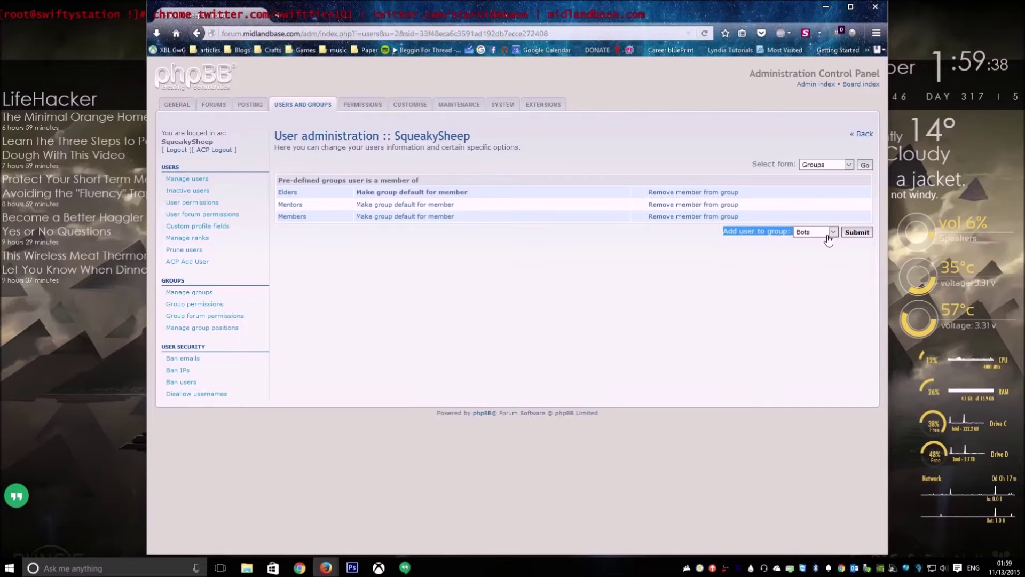
click(827, 235)
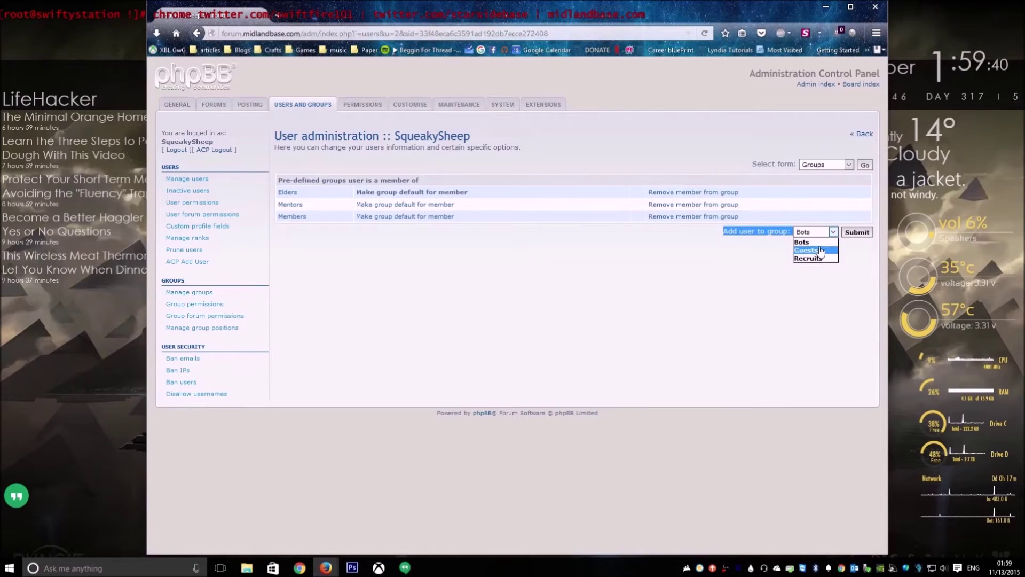
click(782, 304)
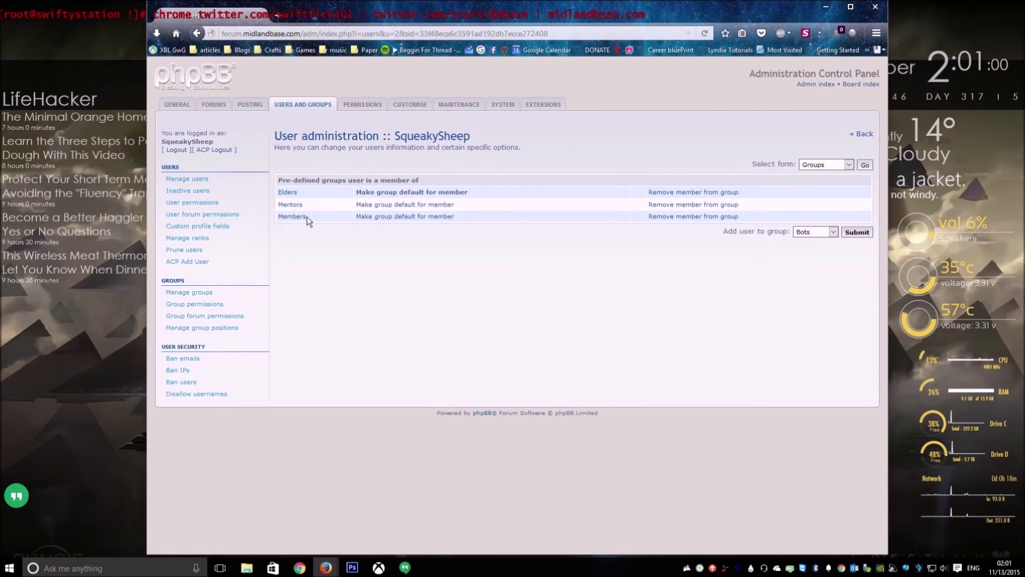
drag(334, 220, 350, 248)
click(352, 249)
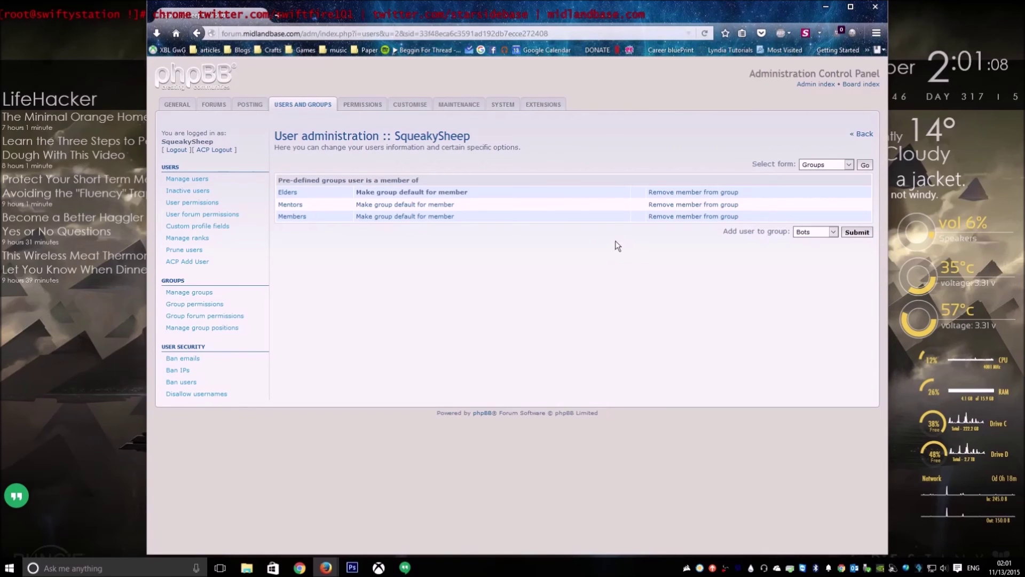
Return to the board index and look through its forum categories.
click(856, 84)
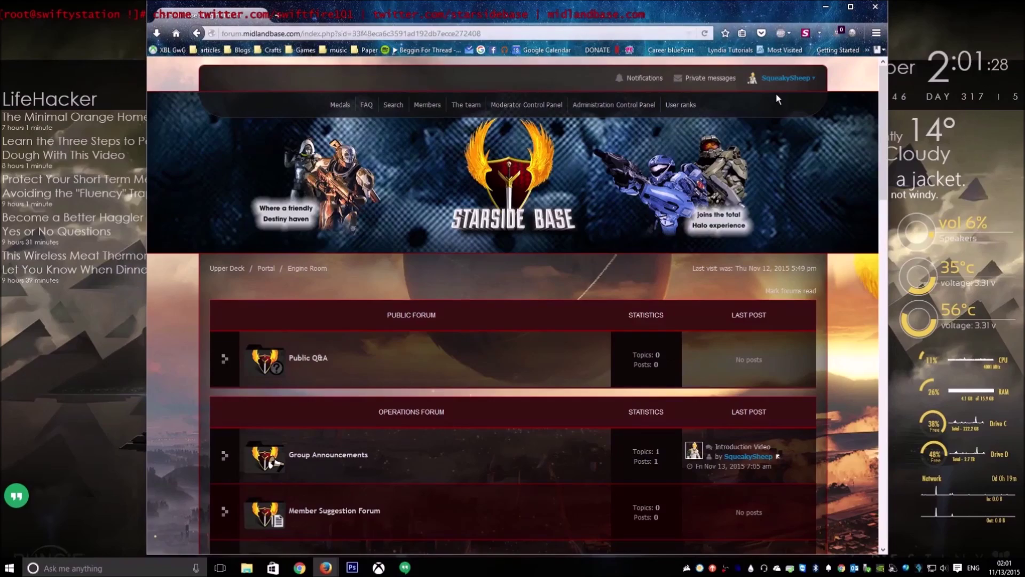
scroll(857, 198, down, 5)
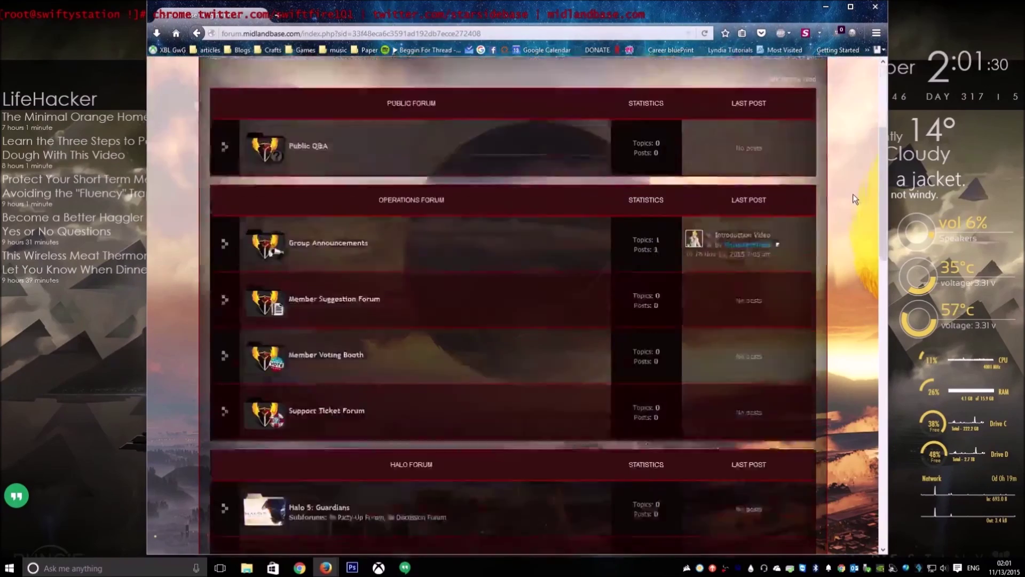
scroll(853, 194, down, 5)
scroll(854, 193, up, 12)
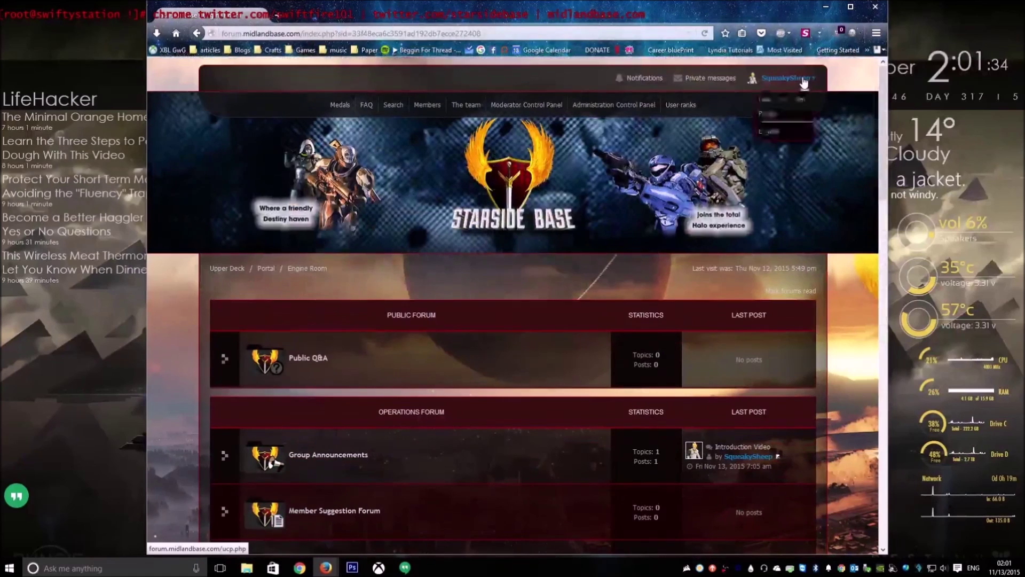